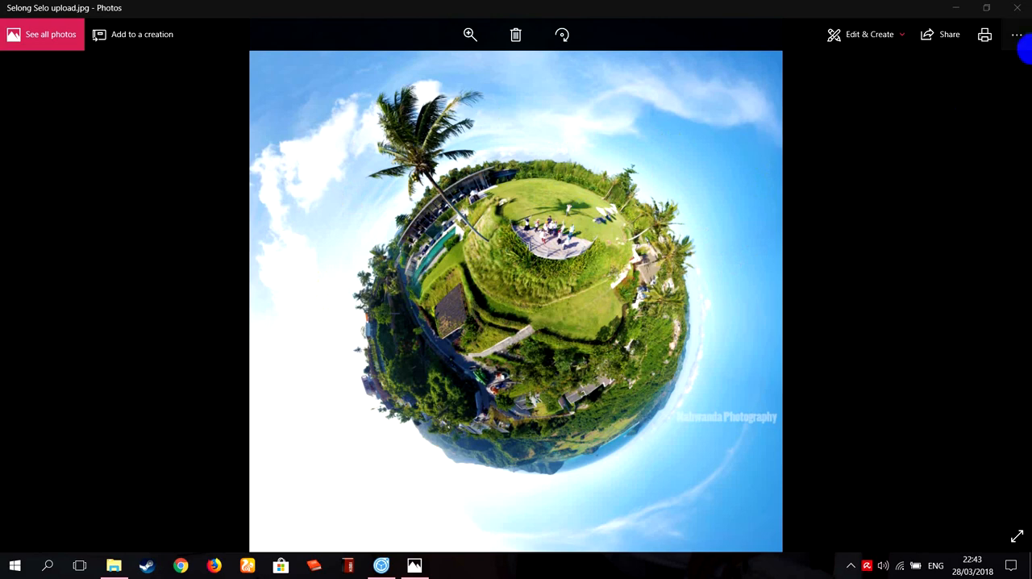
# Close the photo, switch to Image Composite Editor and create a new panorama from all images in Videos > MAVIC > 100_0002.
pyautogui.click(1016, 4)
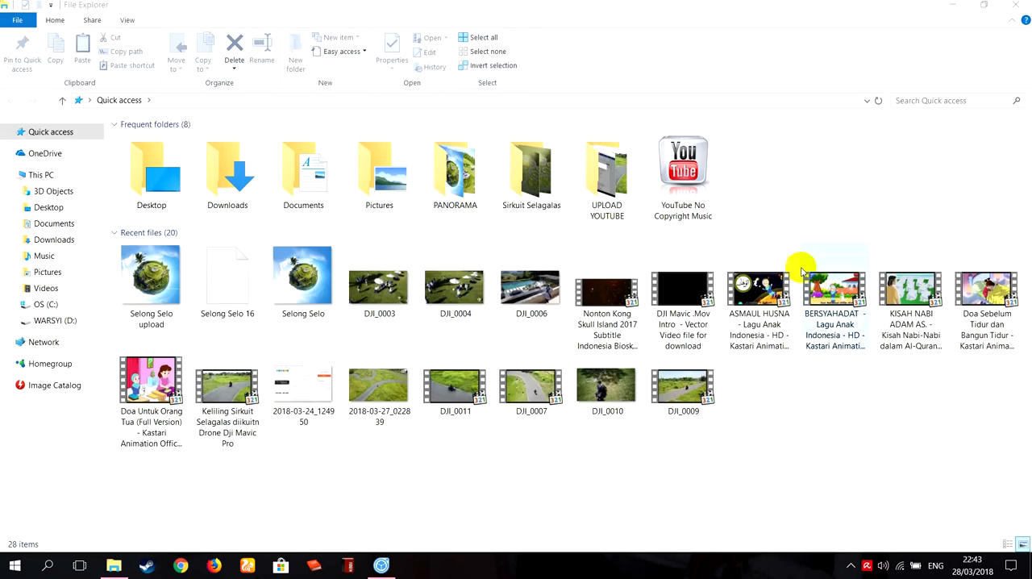
pyautogui.click(382, 566)
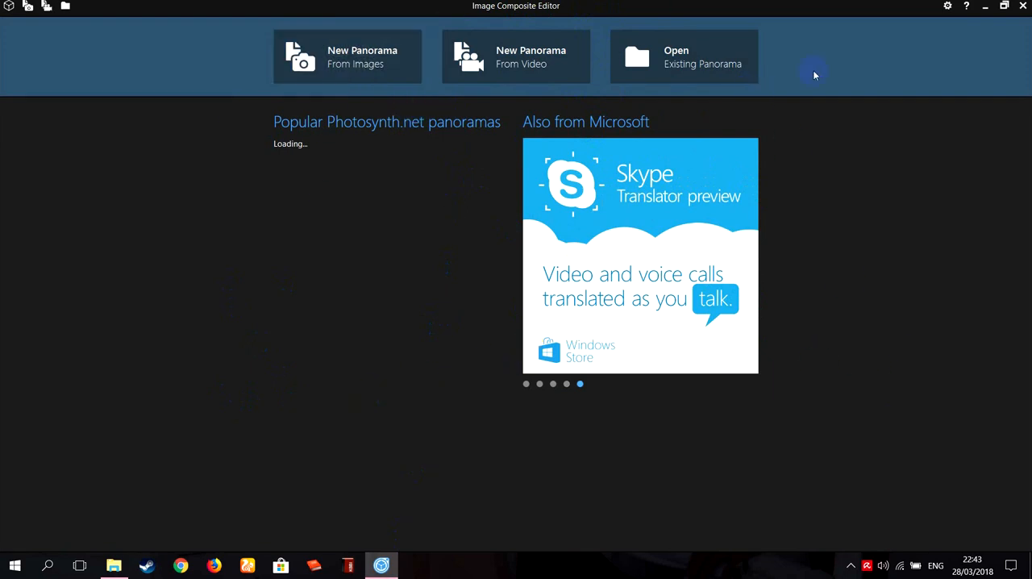
pyautogui.click(365, 57)
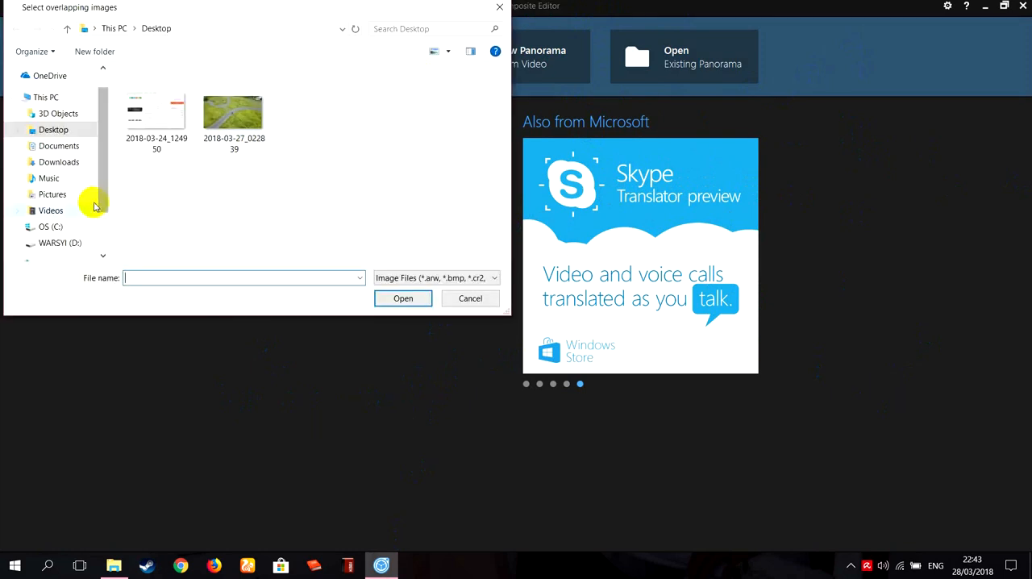
pyautogui.click(71, 213)
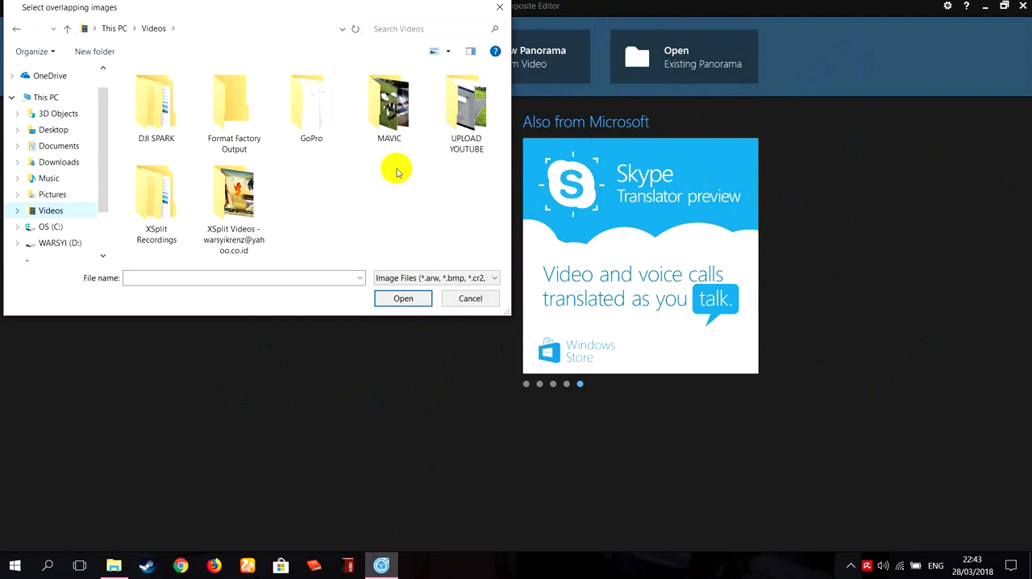
pyautogui.click(395, 121)
pyautogui.doubleClick(395, 121)
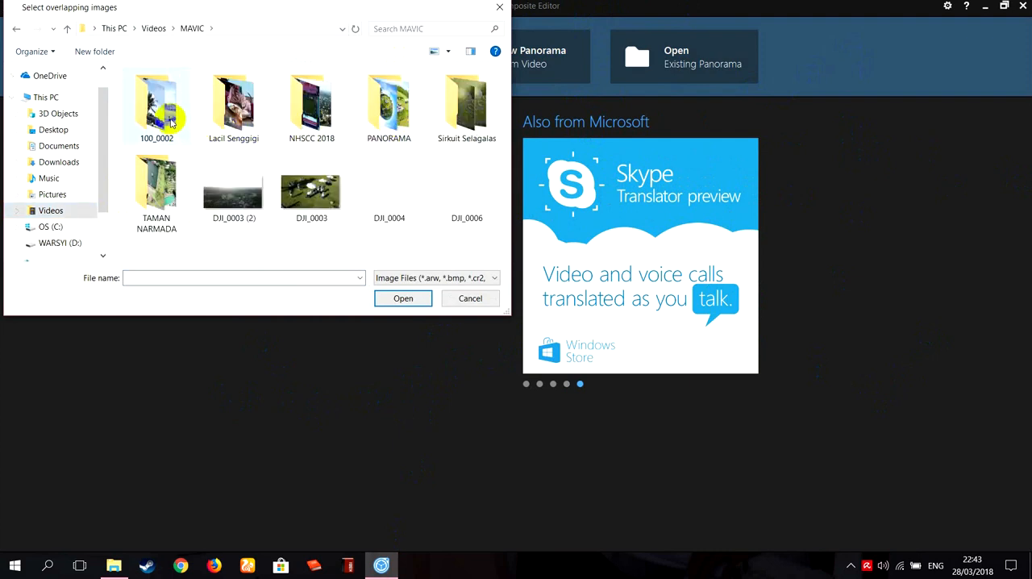
pyautogui.doubleClick(165, 97)
pyautogui.click(172, 93)
pyautogui.hotkey('ctrl', 'a')
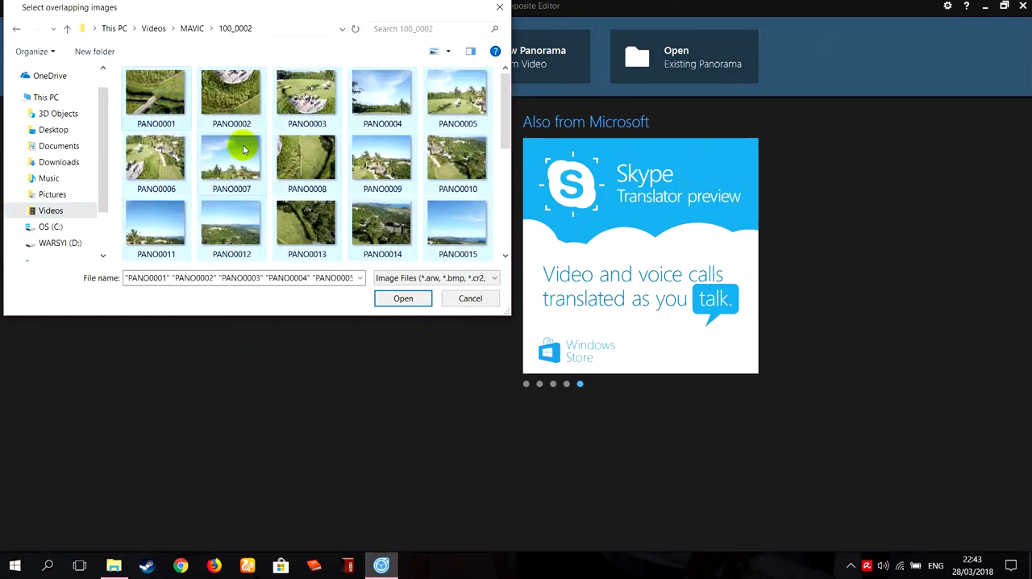
pyautogui.click(403, 299)
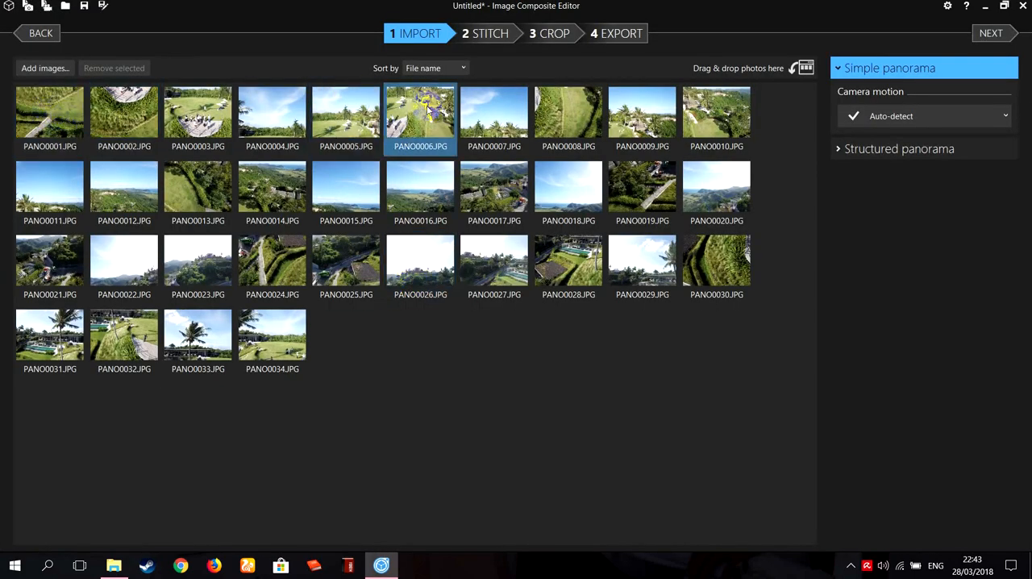
# Stitch the imported images and set the panorama's projection to Stereographic.
pyautogui.click(466, 38)
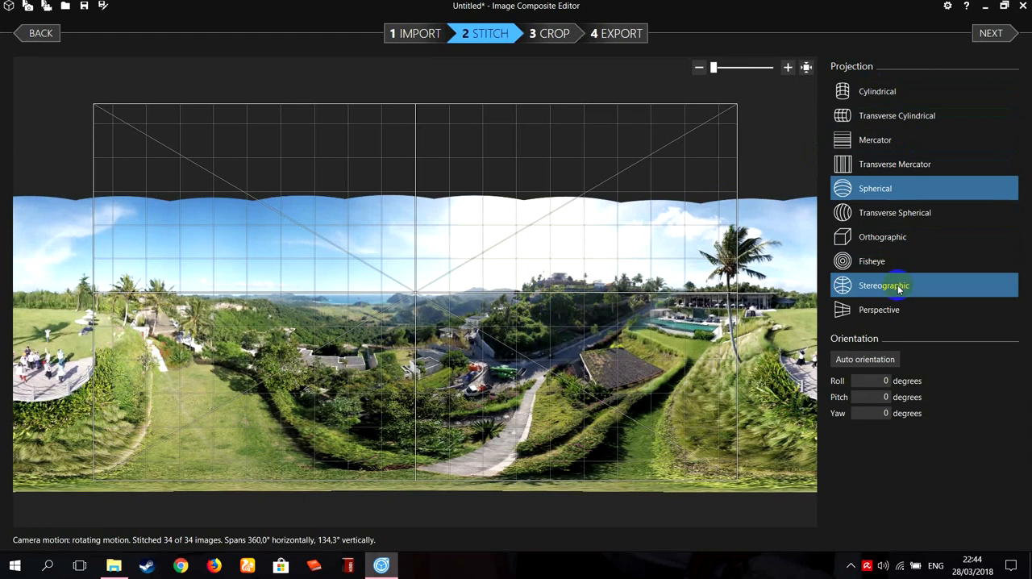
pyautogui.click(863, 290)
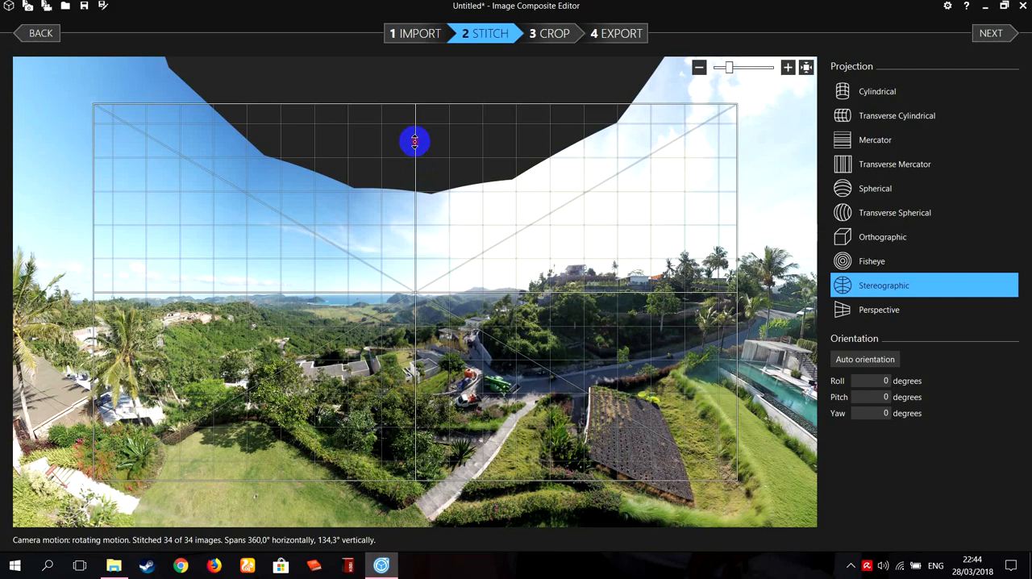
# Rotate the panorama into a tiny planet with a pitch of -85.709 degrees and proceed to the crop stage.
pyautogui.moveTo(415, 142); pyautogui.dragTo(416, 429)
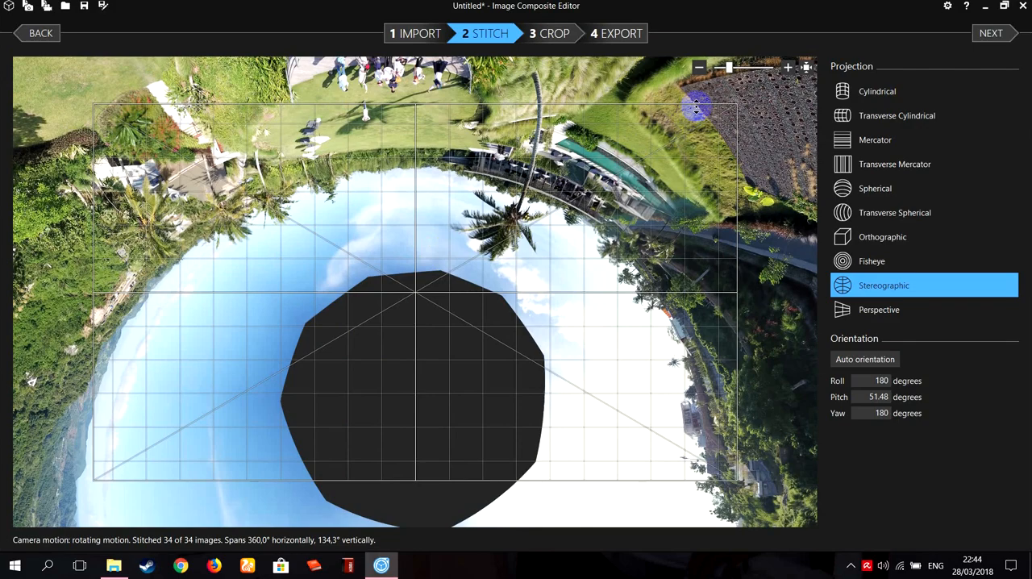
pyautogui.click(699, 67)
pyautogui.click(699, 67)
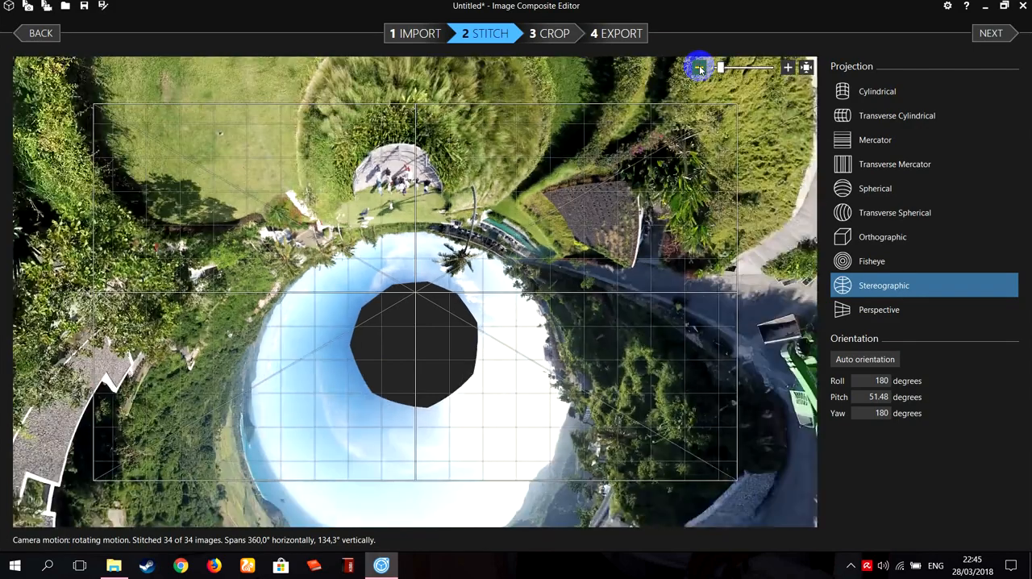
pyautogui.click(699, 67)
pyautogui.click(700, 67)
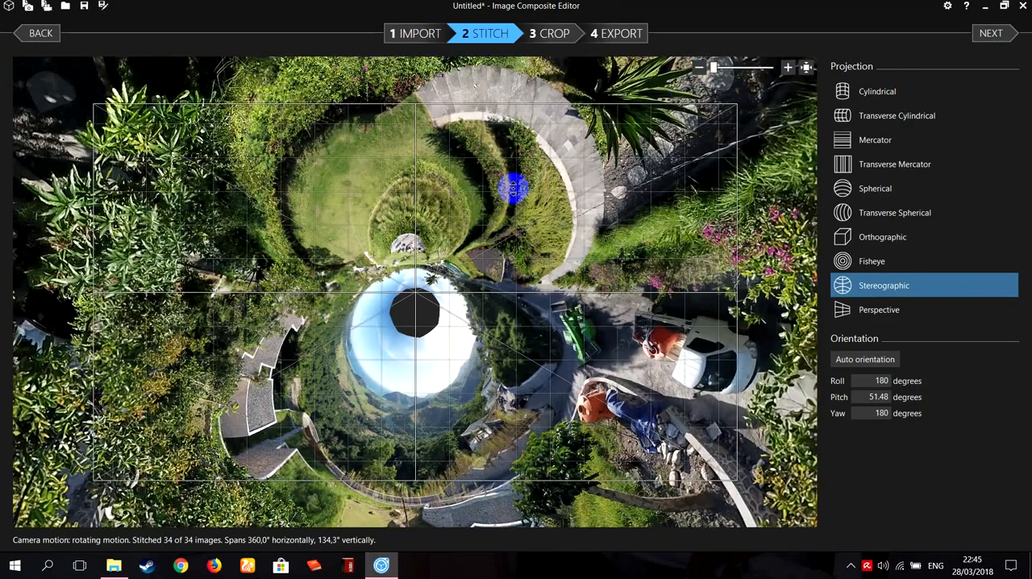
pyautogui.moveTo(415, 174); pyautogui.dragTo(431, 236)
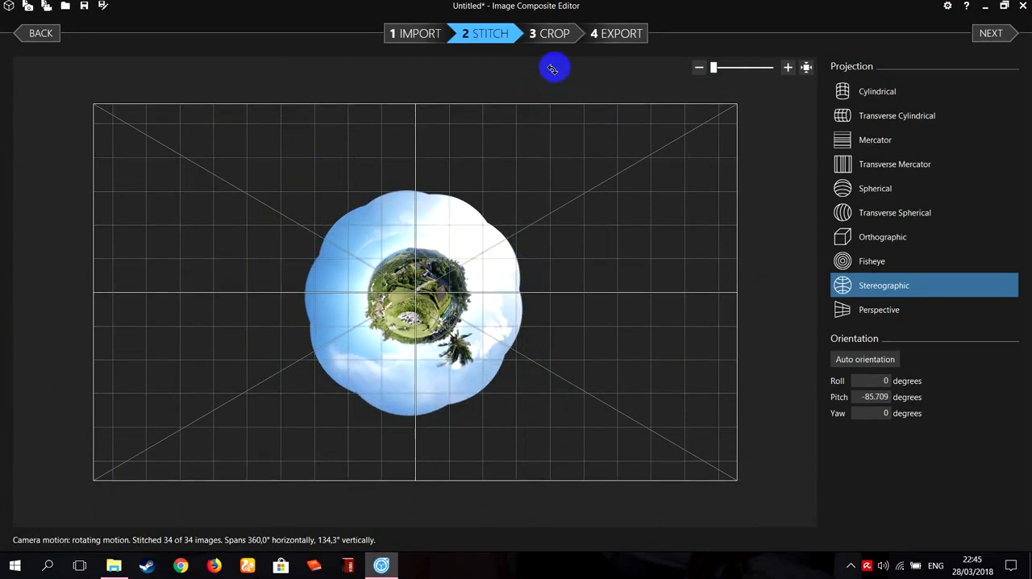
pyautogui.click(556, 34)
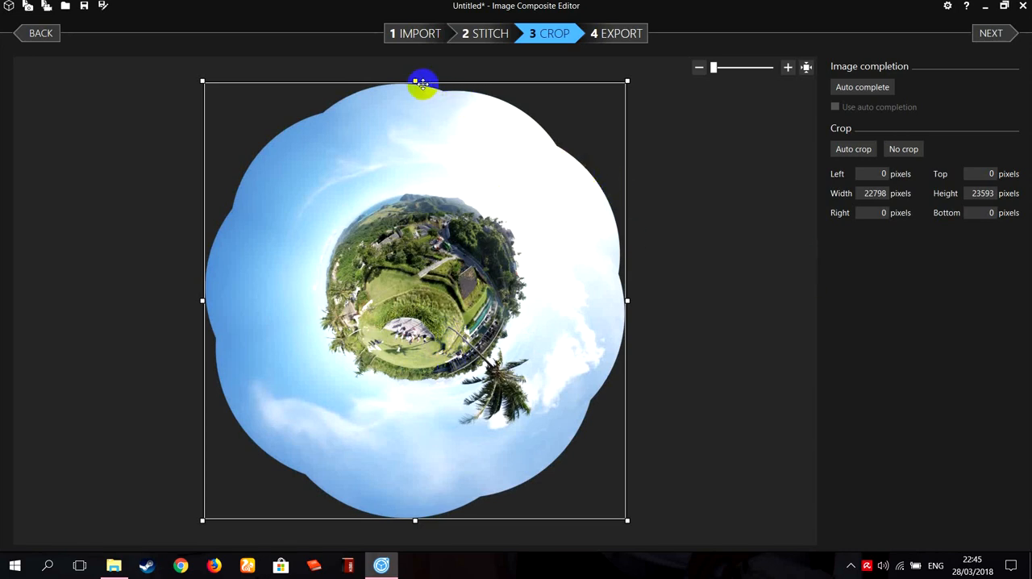
# Try cropping all four sides of the panorama to 16007 × 17650 pixels and restore the full crop area.
pyautogui.moveTo(416, 78); pyautogui.dragTo(416, 128)
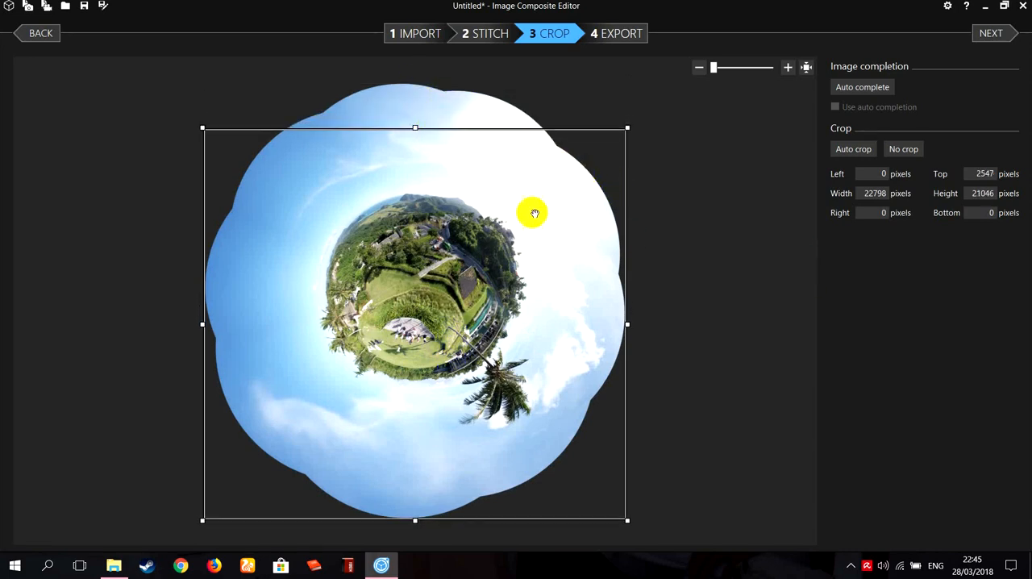
pyautogui.moveTo(621, 323); pyautogui.dragTo(568, 325)
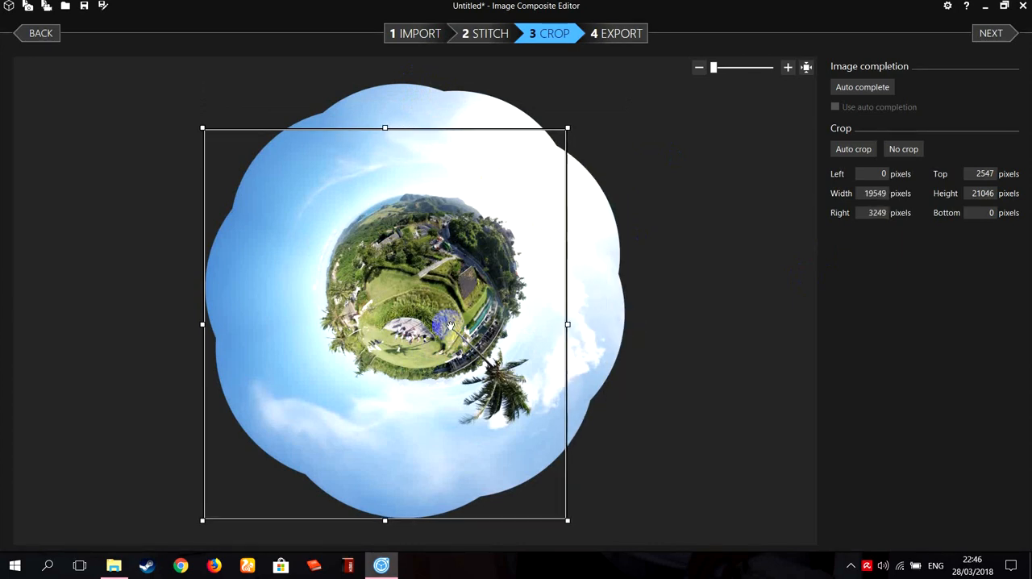
pyautogui.moveTo(204, 323); pyautogui.dragTo(267, 325)
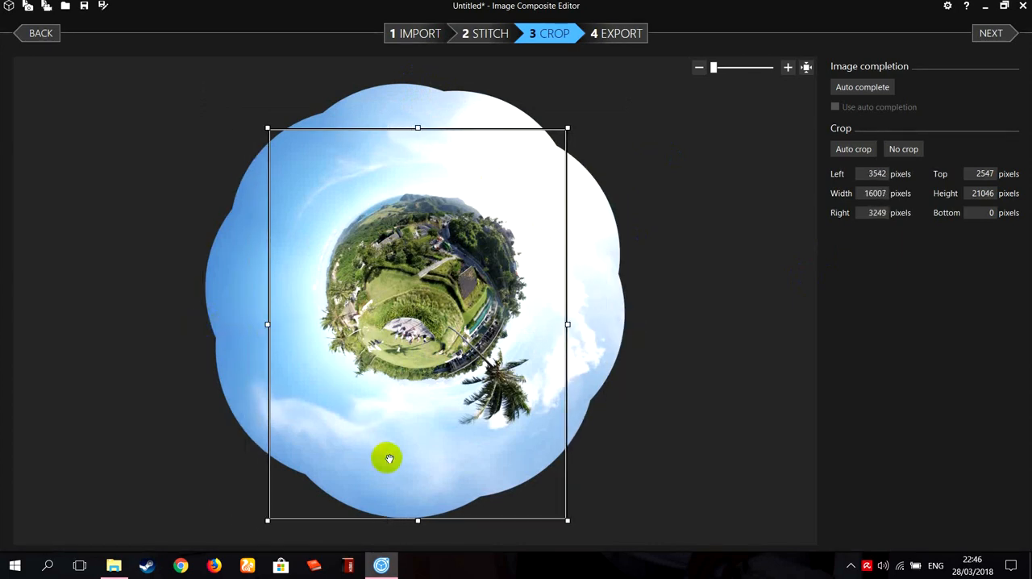
pyautogui.moveTo(418, 523); pyautogui.dragTo(419, 458)
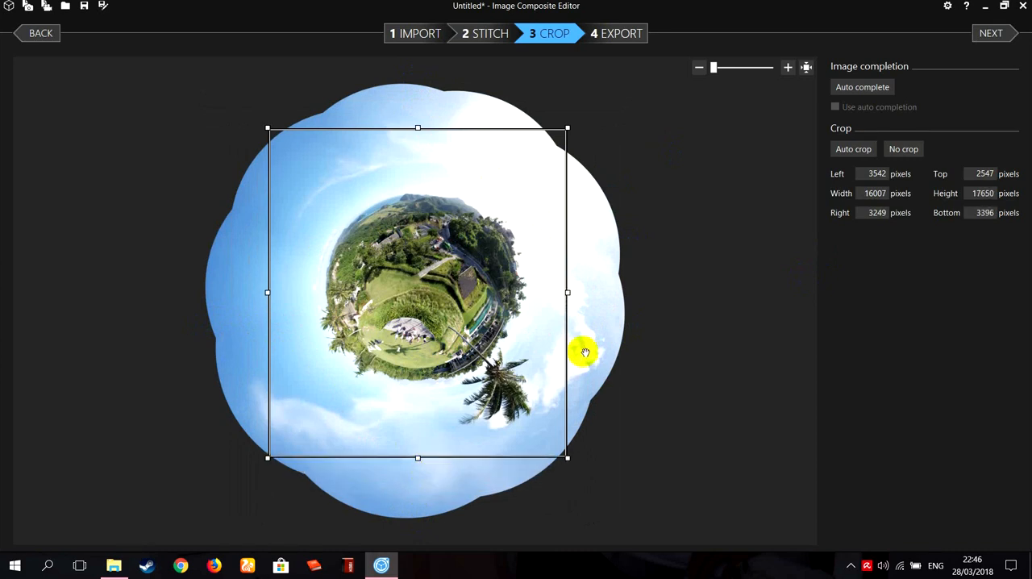
pyautogui.moveTo(569, 128); pyautogui.dragTo(728, 32)
pyautogui.moveTo(267, 459); pyautogui.dragTo(108, 571)
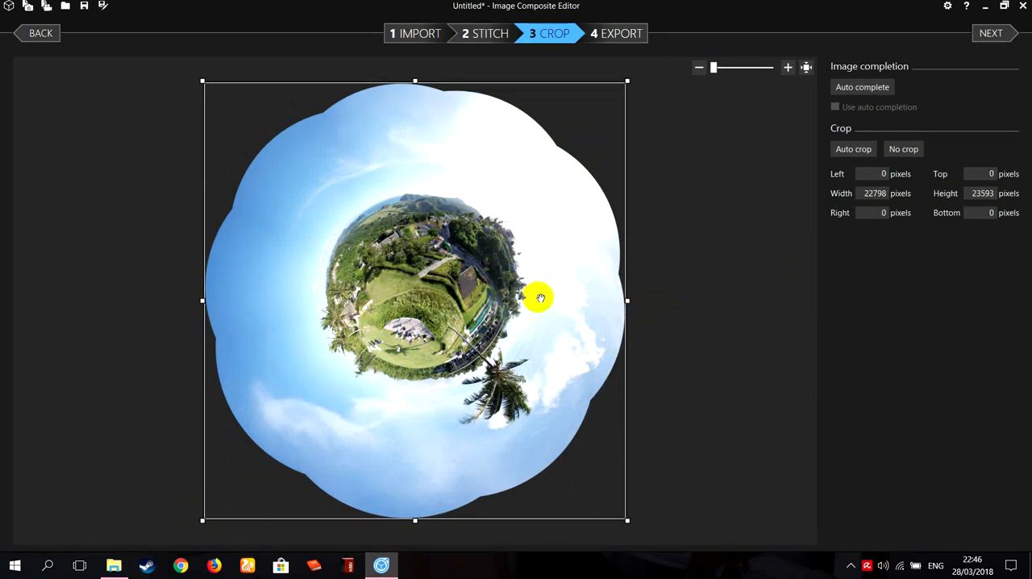
# Fill the empty areas around the tiny planet using automatic image completion.
pyautogui.click(865, 88)
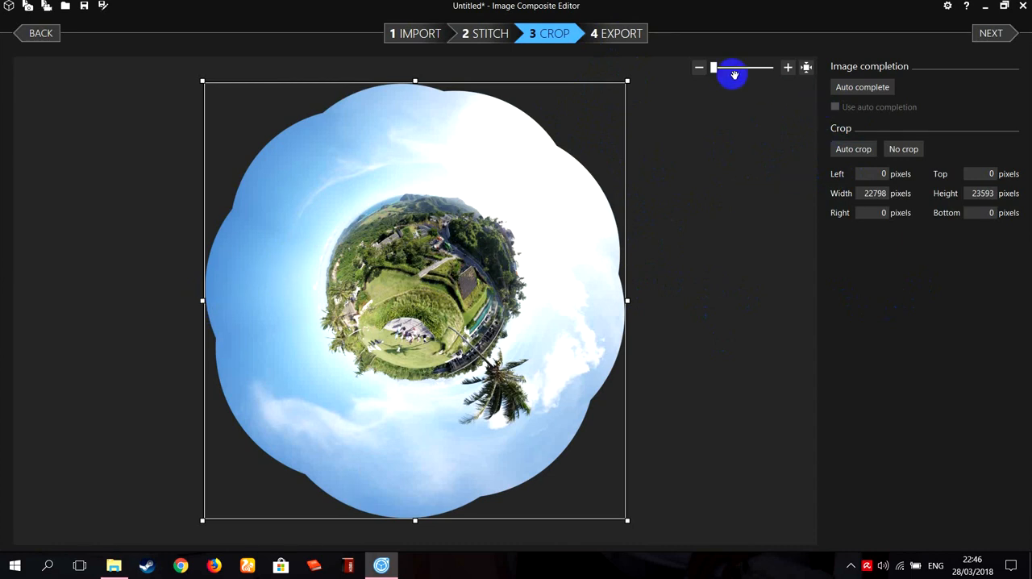
pyautogui.click(875, 90)
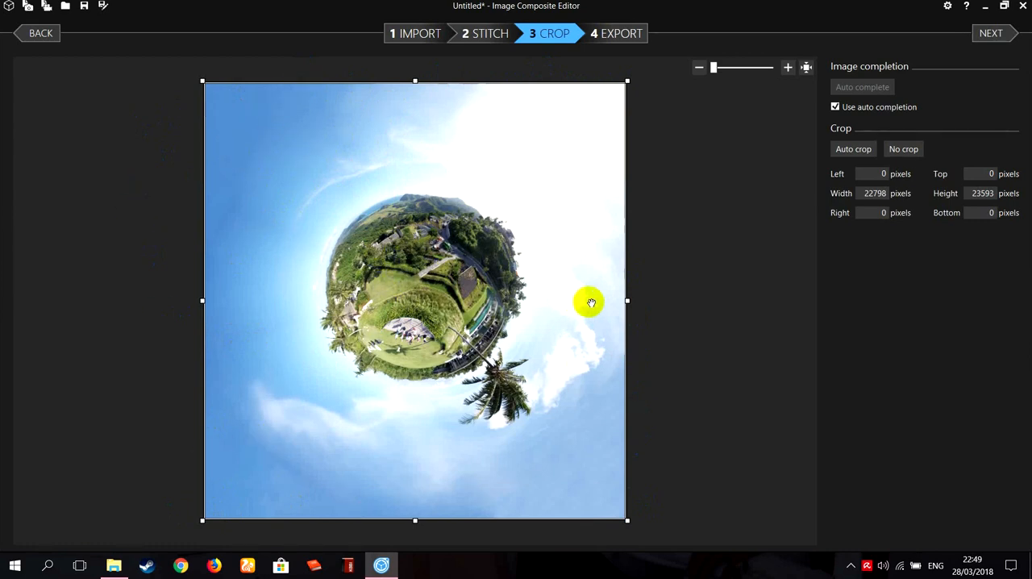
# Export the panorama at full scale as a JPEG named 1 in the Desktop folder.
pyautogui.click(617, 32)
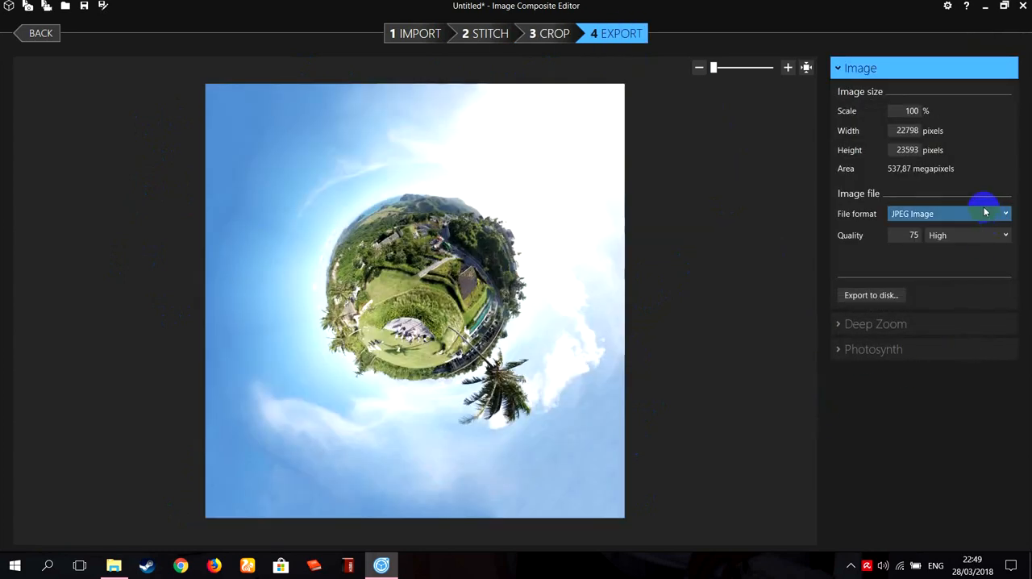
pyautogui.click(879, 296)
pyautogui.click(58, 108)
pyautogui.click(197, 246)
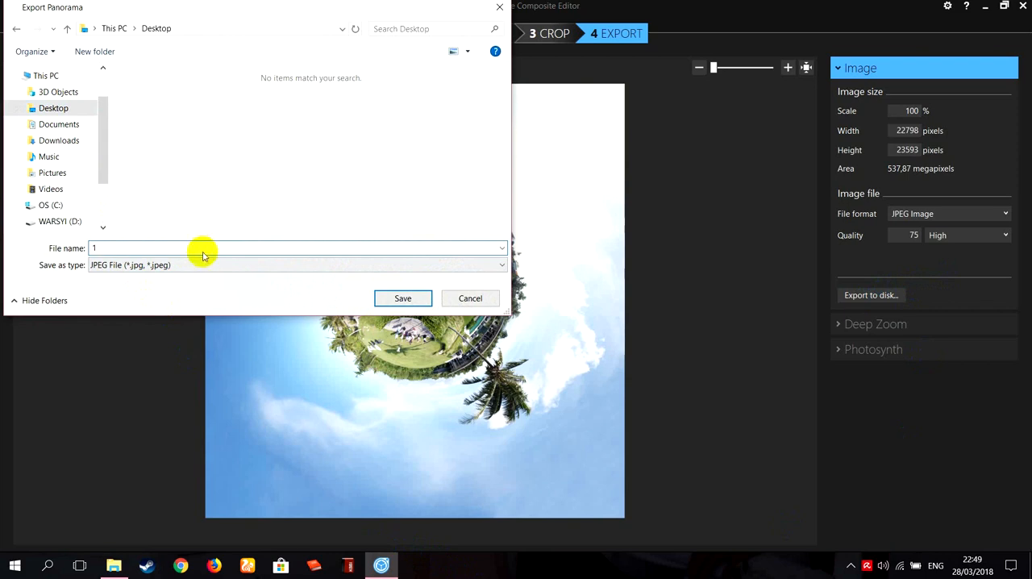
pyautogui.click(406, 299)
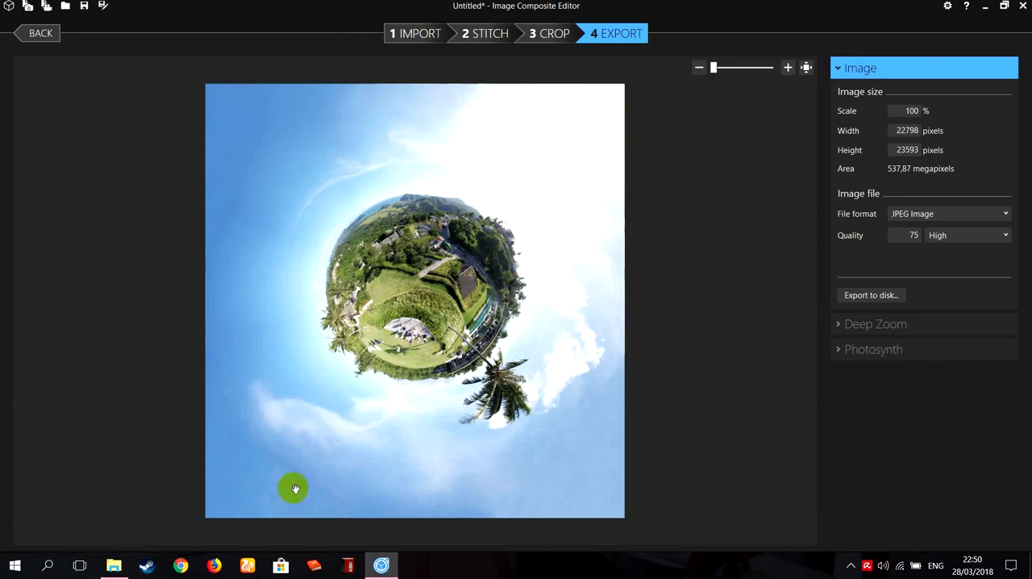
# Switch to File Explorer, refresh the Desktop folder and check the exported image 1 and its file size.
pyautogui.click(113, 565)
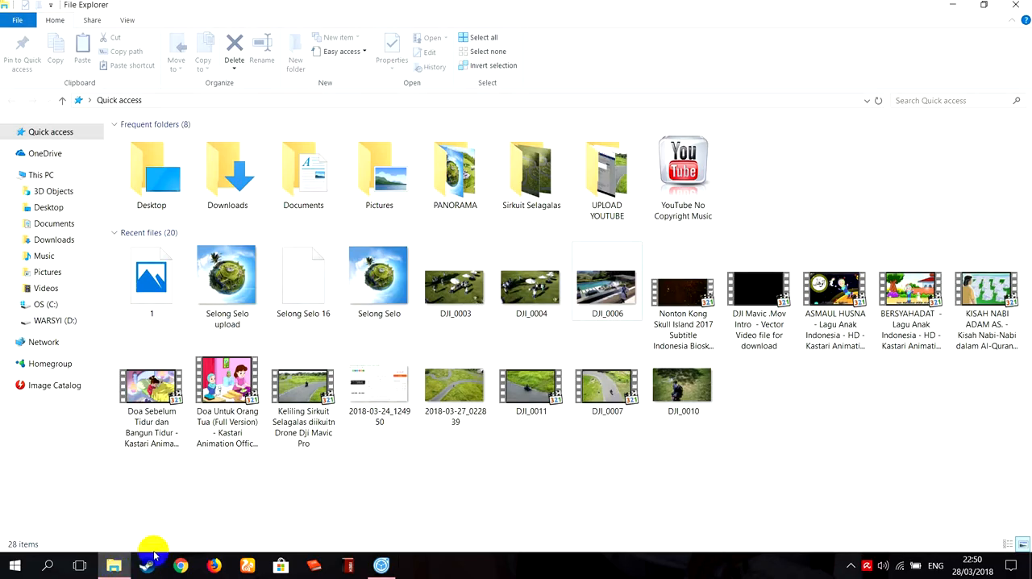
pyautogui.click(60, 208)
pyautogui.rightClick(431, 262)
pyautogui.click(521, 318)
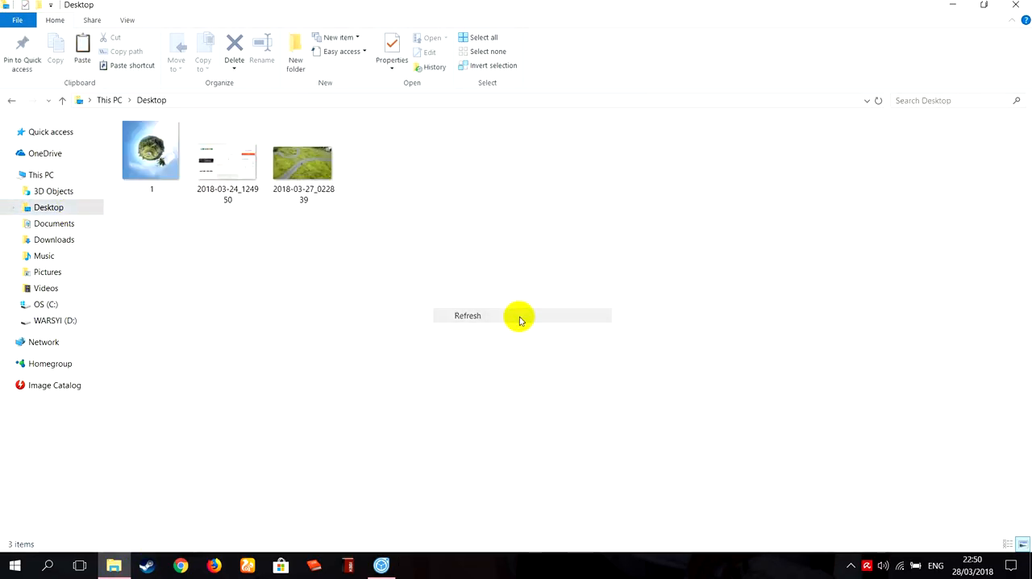
pyautogui.click(161, 158)
pyautogui.doubleClick(165, 158)
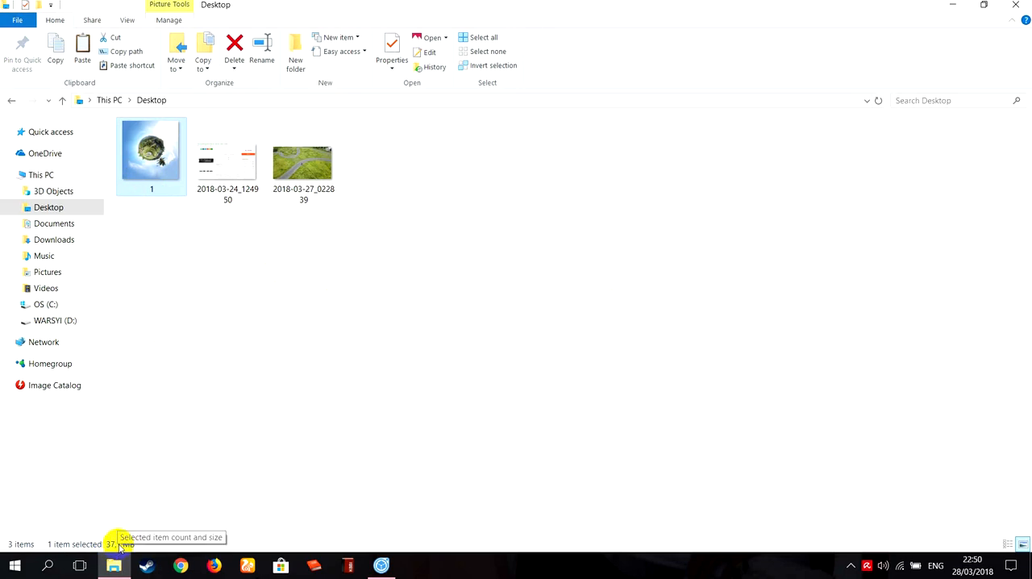
# Return to Image Composite Editor, set the export scale to 25% and export the JPEG to the Desktop as 2.
pyautogui.click(381, 565)
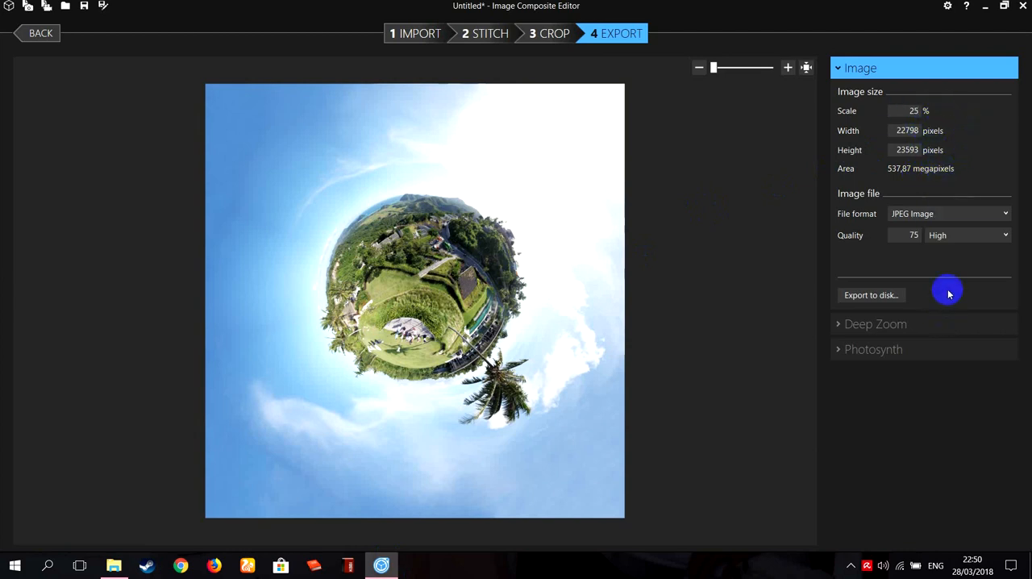
pyautogui.click(893, 300)
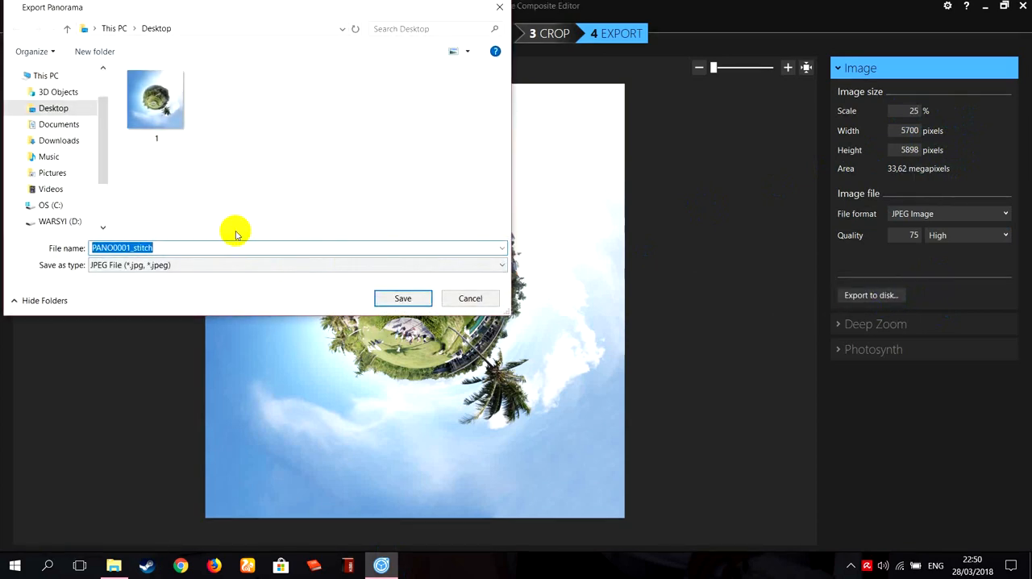
pyautogui.write('2')
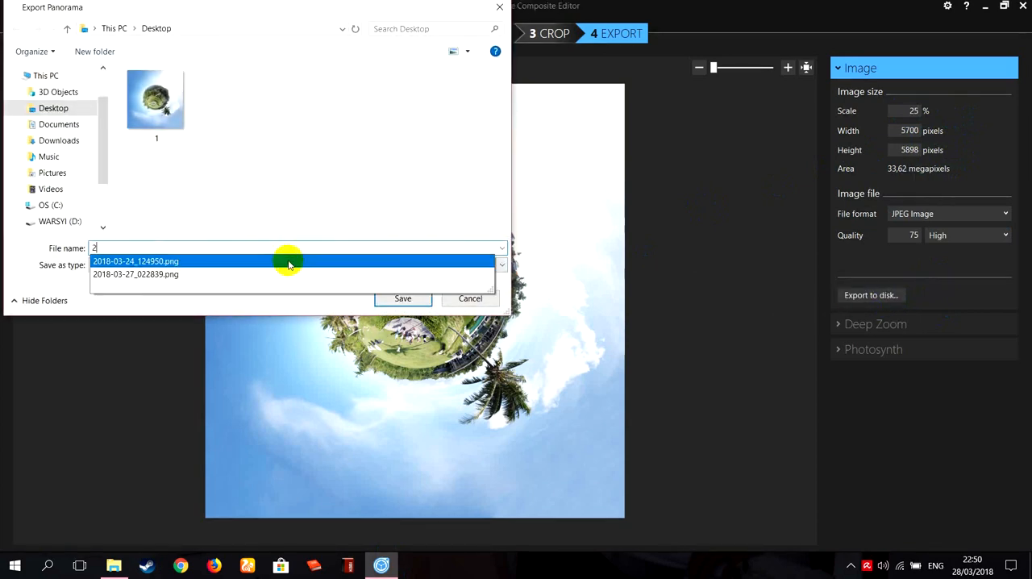
pyautogui.click(411, 298)
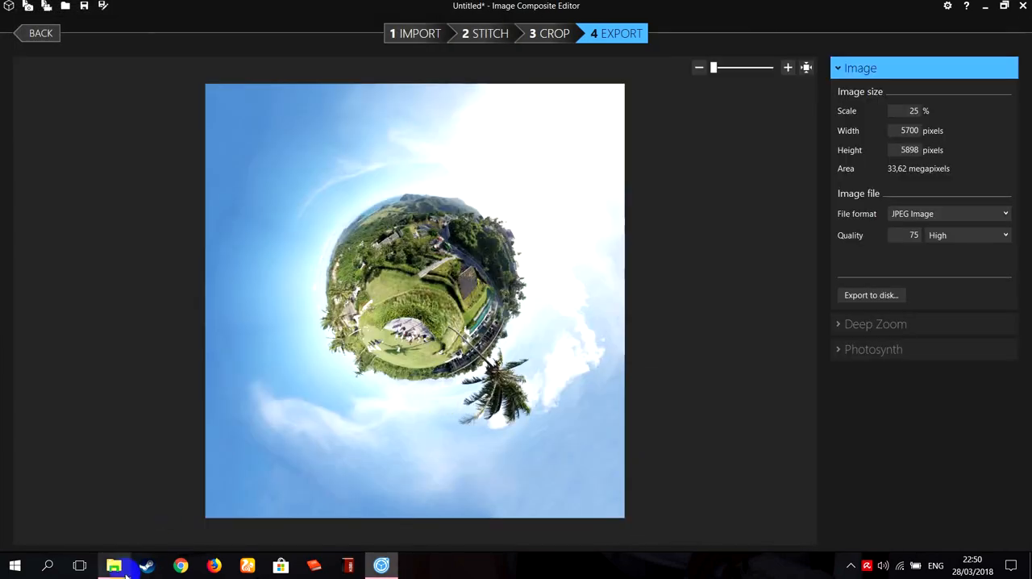
# Switch to File Explorer, compare the file sizes of images 1 and 2 on the Desktop, and view image 2.
pyautogui.click(113, 566)
pyautogui.rightClick(289, 264)
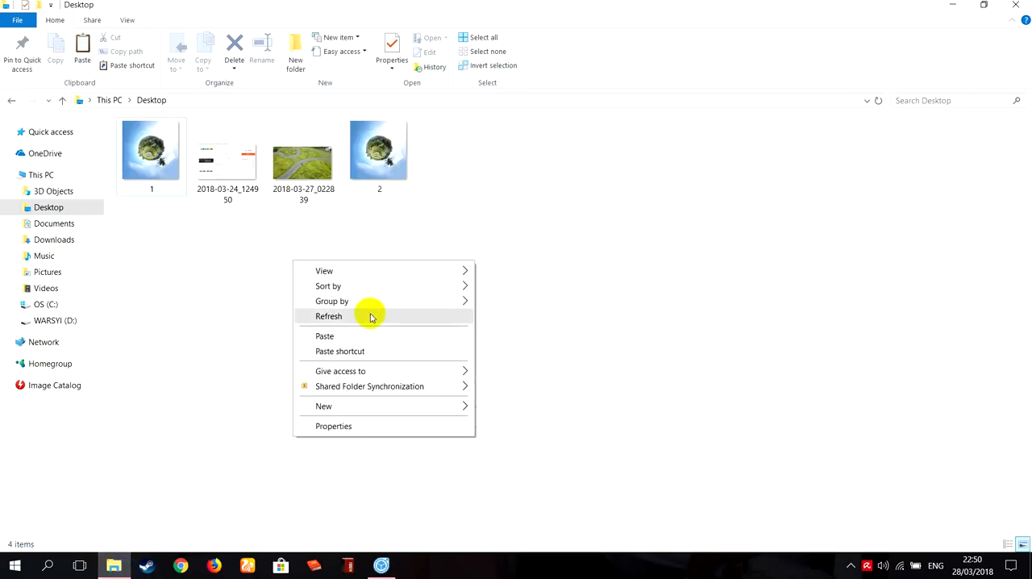
pyautogui.click(371, 316)
pyautogui.click(214, 157)
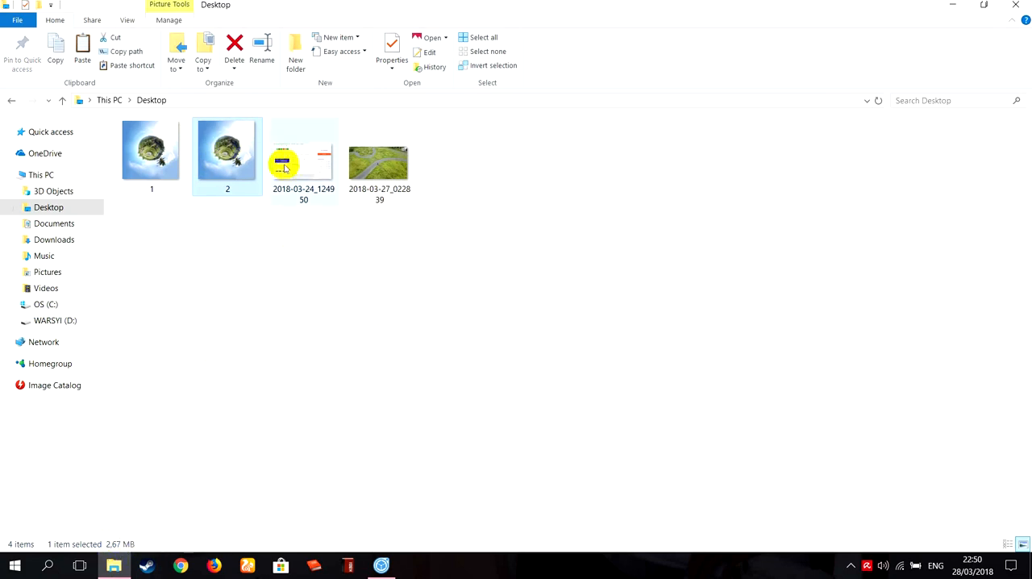
pyautogui.click(150, 157)
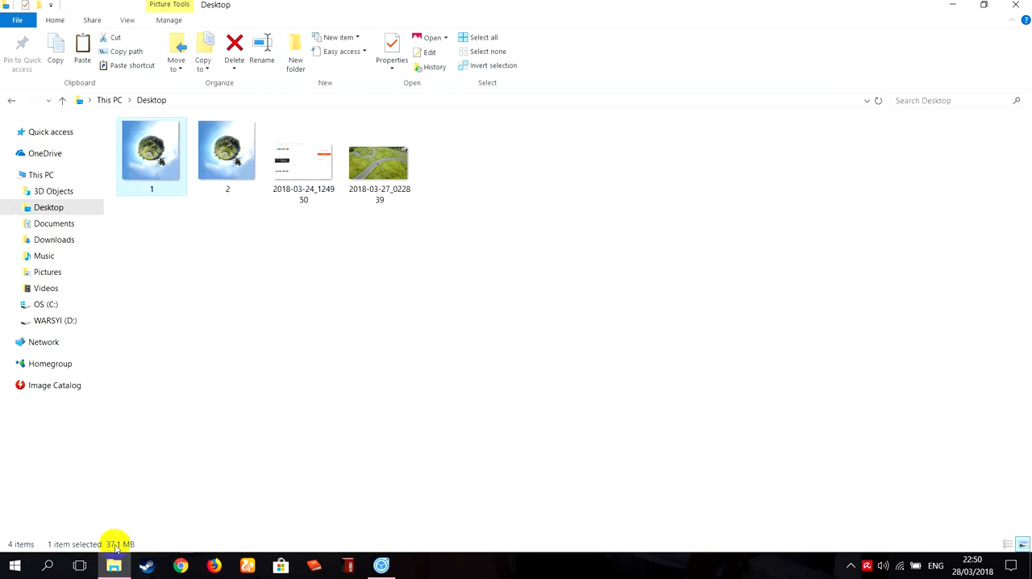
pyautogui.click(226, 157)
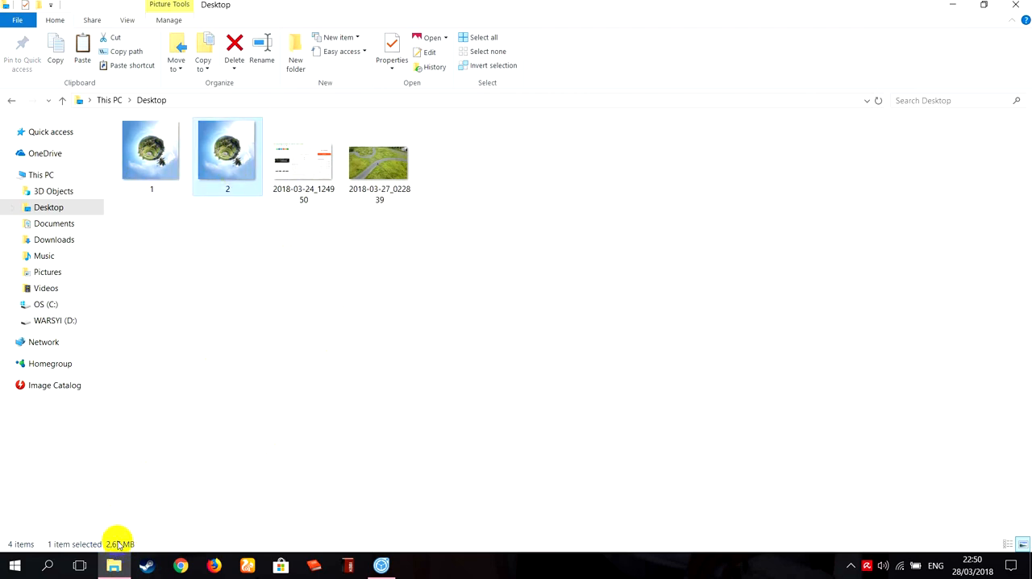
pyautogui.doubleClick(234, 162)
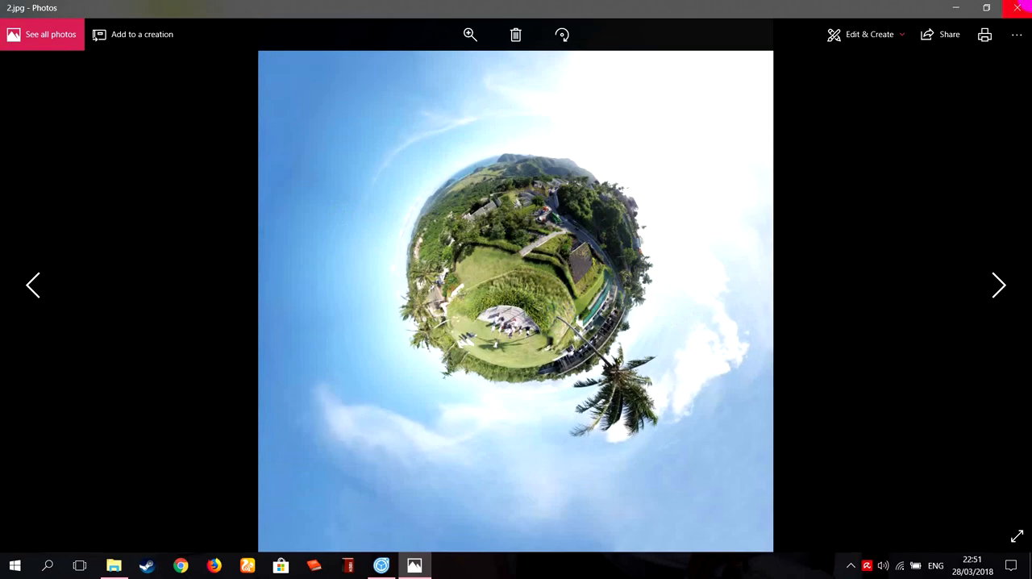
pyautogui.click(1018, 7)
# Return to the stitch stage in Image Composite Editor and rotate the planet to roll -99.015, pitch 64.412 and yaw 80.024 degrees.
pyautogui.click(381, 566)
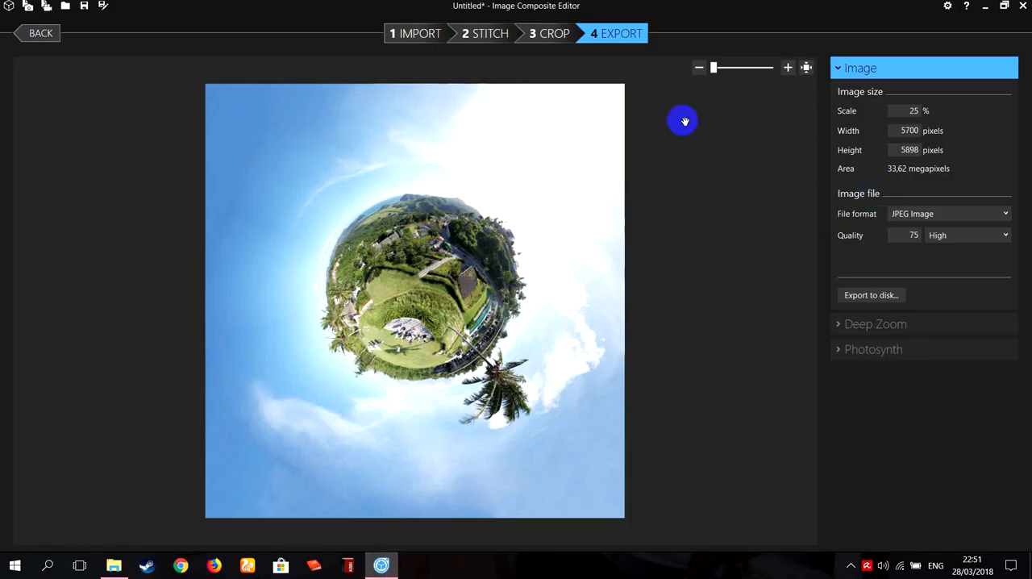
pyautogui.click(487, 33)
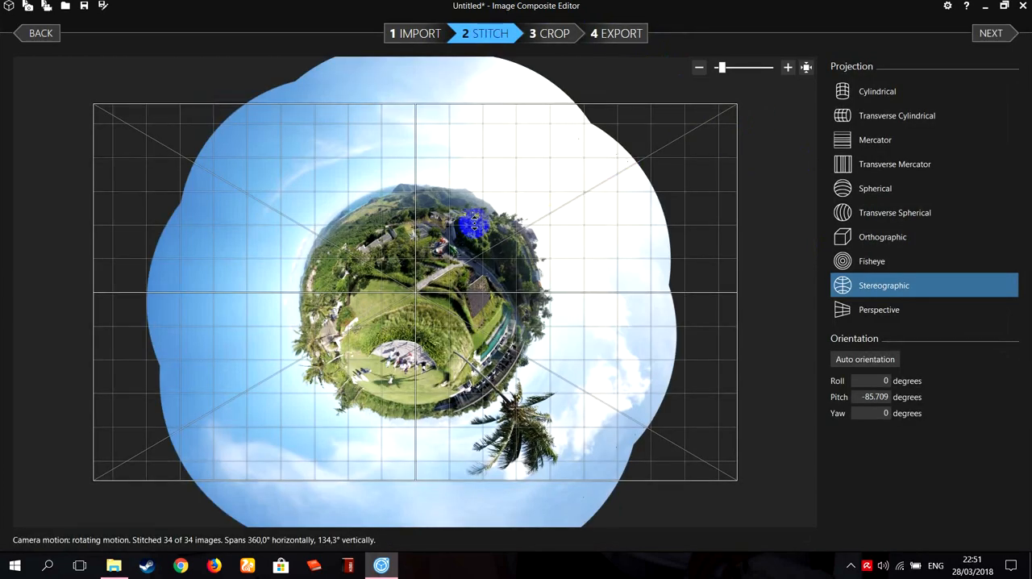
pyautogui.moveTo(747, 93); pyautogui.dragTo(329, 433)
pyautogui.scroll(5, 417, 307)
pyautogui.scroll(-3, 456, 215)
pyautogui.scroll(1, 432, 181)
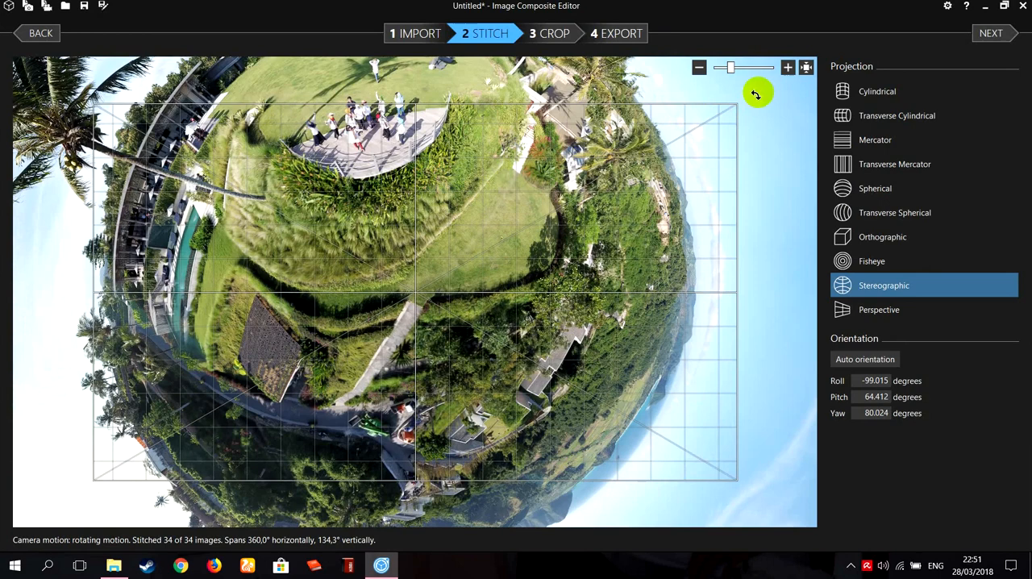
pyautogui.scroll(-1, 616, 150)
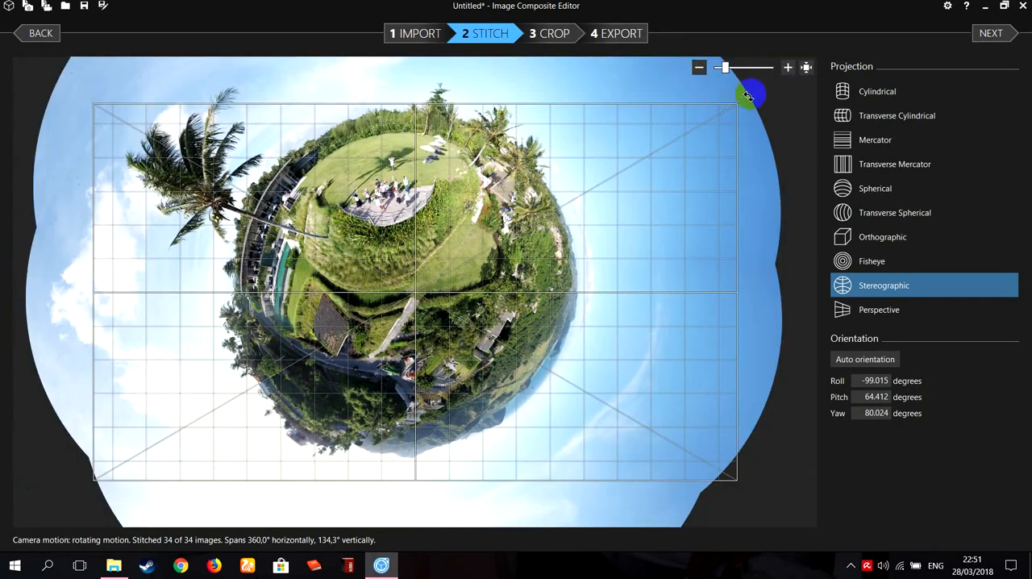